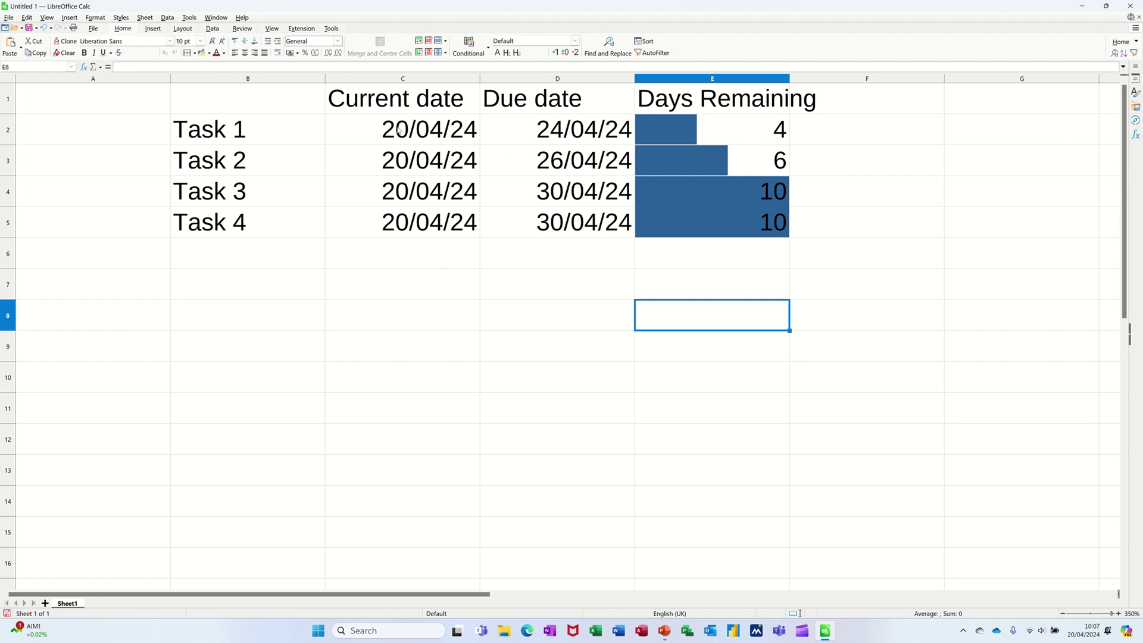
Copy the Current date, Due date and Days Remaining headers from C1:E1 into row 7 at C7.
{"action": "left_click", "coordinate": [336, 96]}
{"action": "left_click_drag", "start_coordinate": [336, 96], "coordinate": [679, 92]}
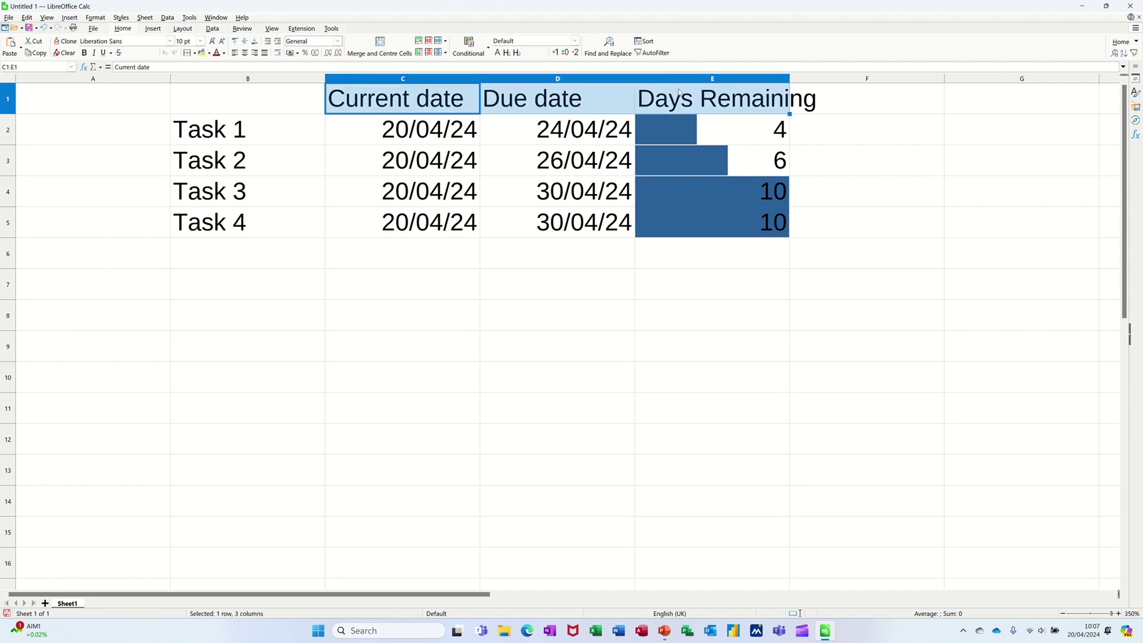
{"action": "key", "text": "ctrl+c"}
{"action": "left_click", "coordinate": [434, 285]}
{"action": "key", "text": "ctrl+v"}
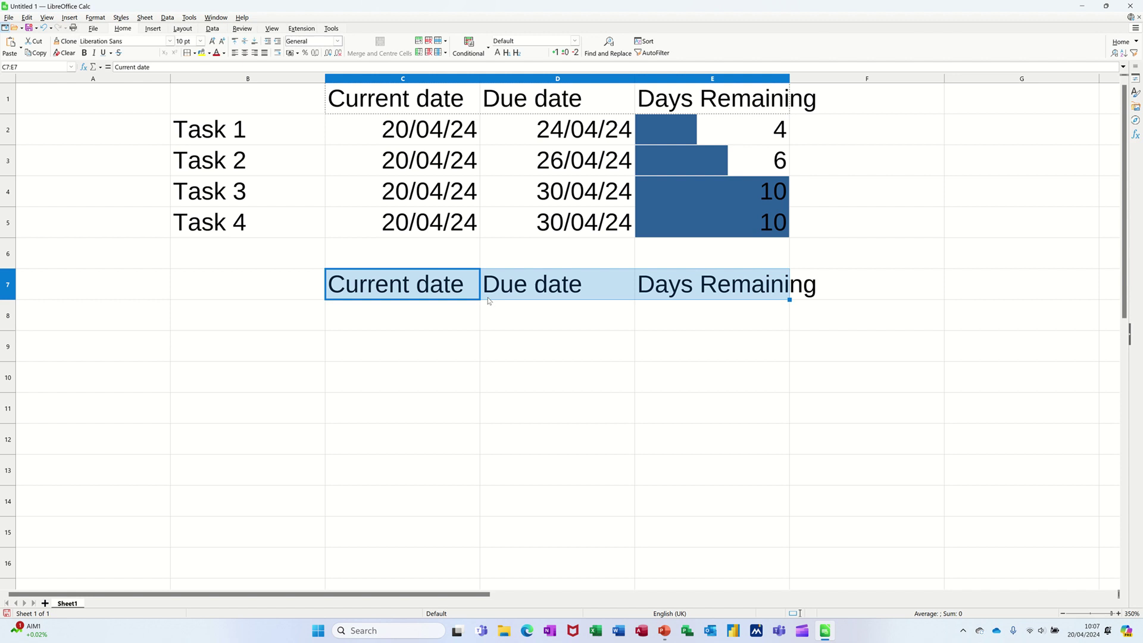
Copy the Task 1–Task 4 labels from B2:B5 into B8:B11.
{"action": "left_click_drag", "start_coordinate": [213, 130], "coordinate": [211, 213]}
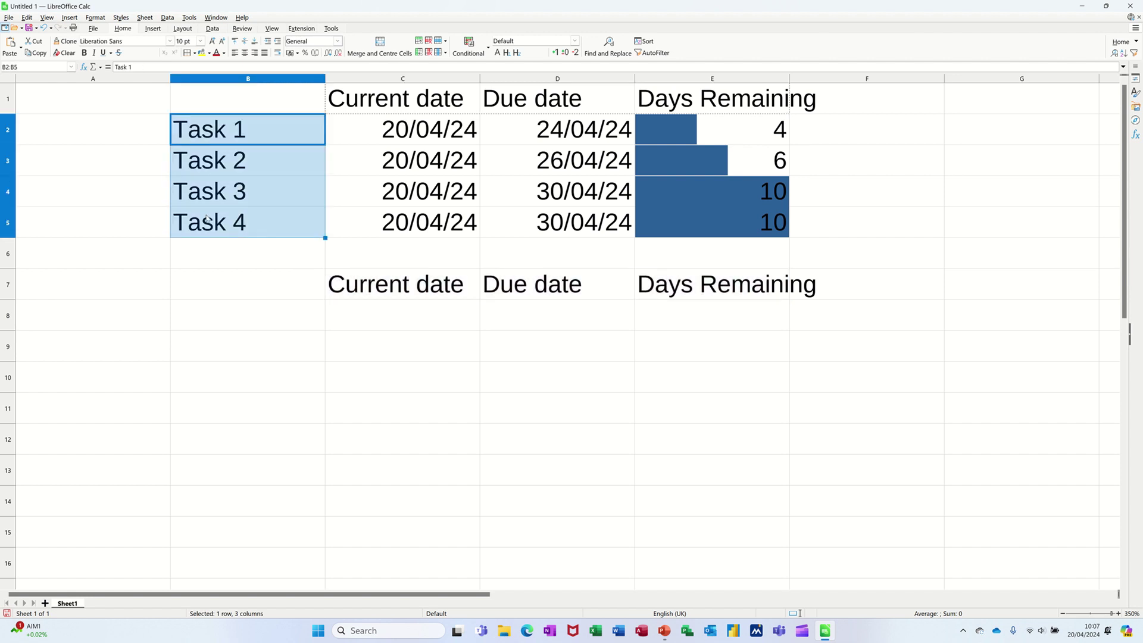
{"action": "key", "text": "ctrl+c"}
{"action": "left_click", "coordinate": [206, 316]}
{"action": "key", "text": "ctrl+v"}
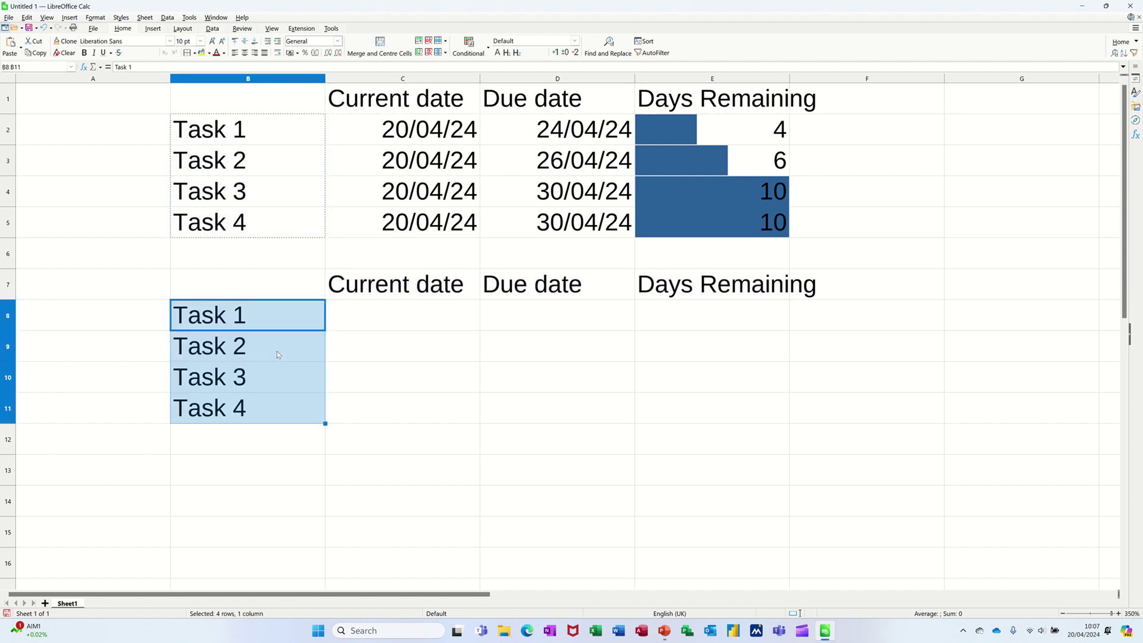
Enter =TODAY() in C8 and fill it down to C11, showing 20/04/24.
{"action": "left_click", "coordinate": [407, 318]}
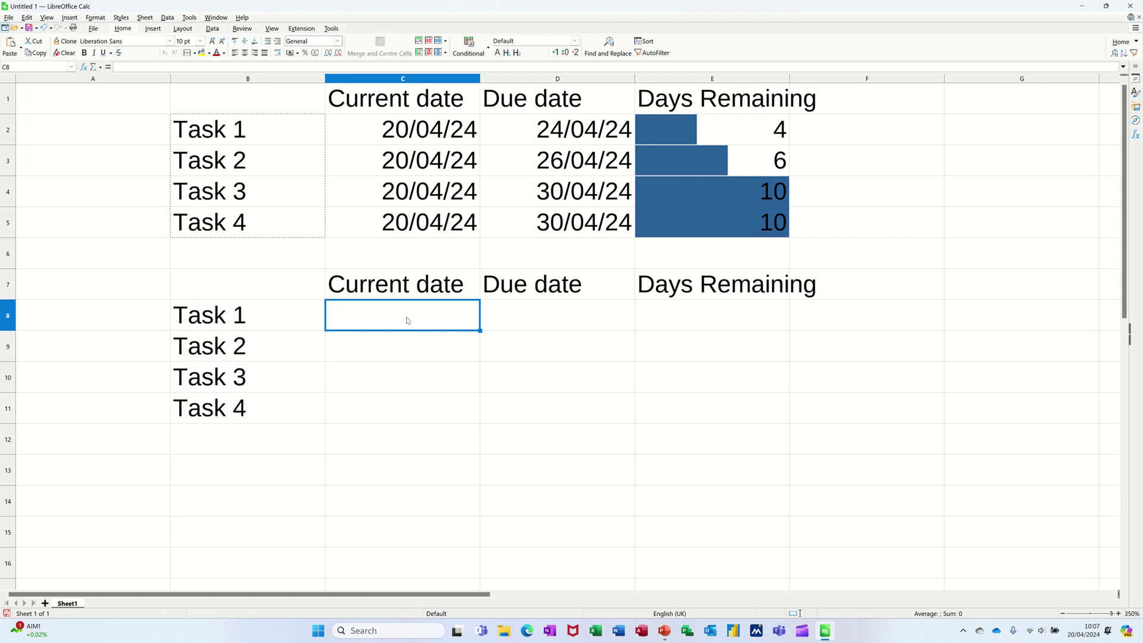
{"action": "type", "text": "="}
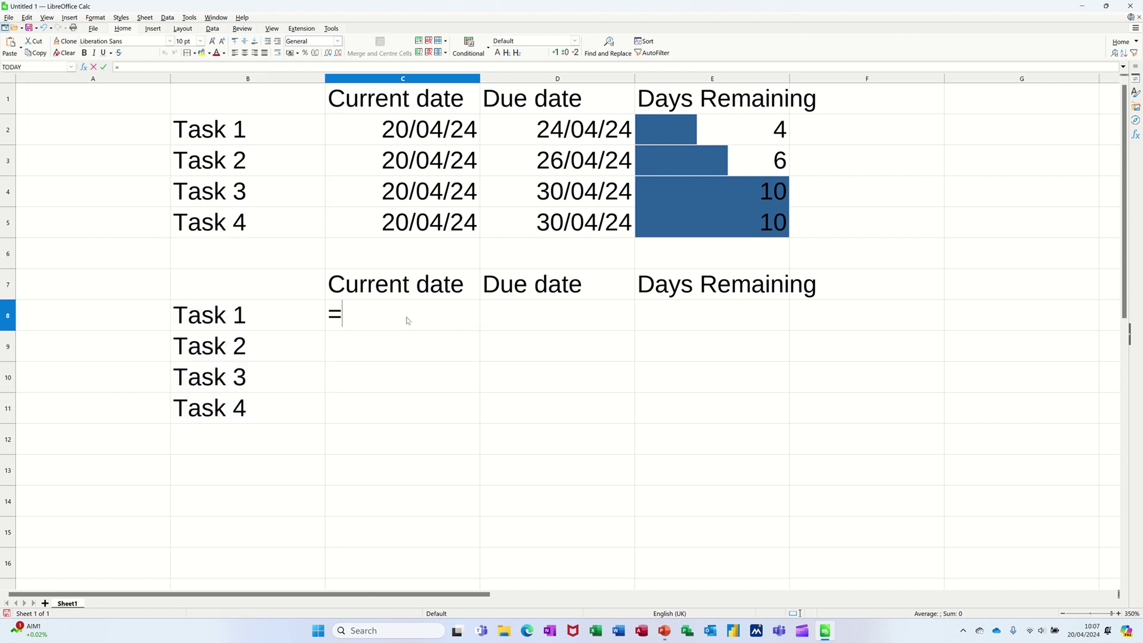
{"action": "type", "text": "tod"}
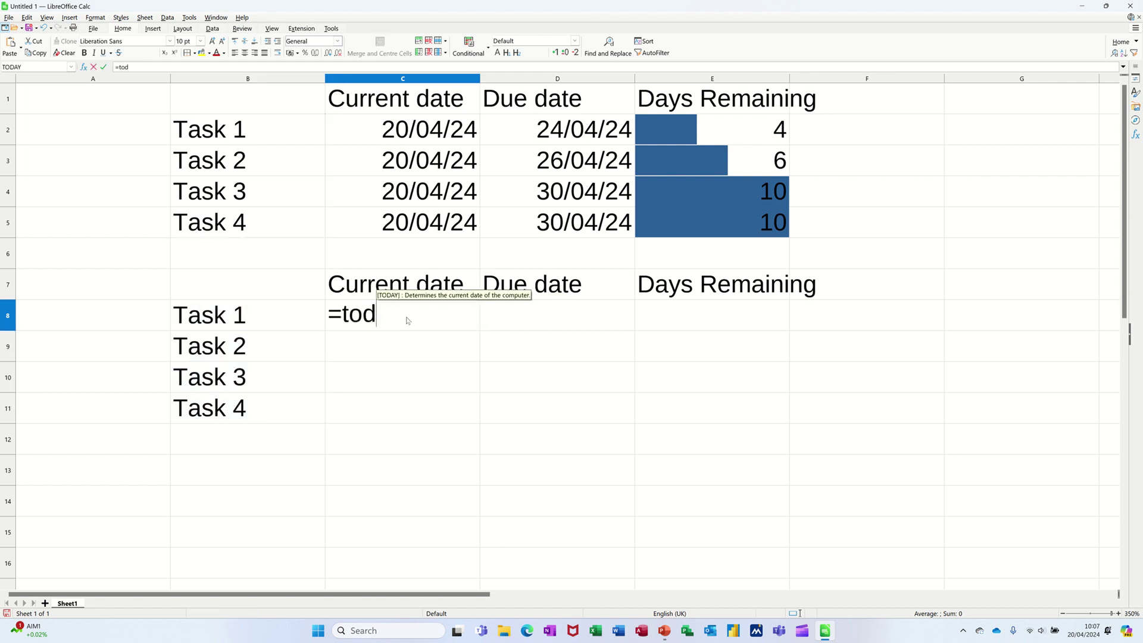
{"action": "type", "text": "ay()"}
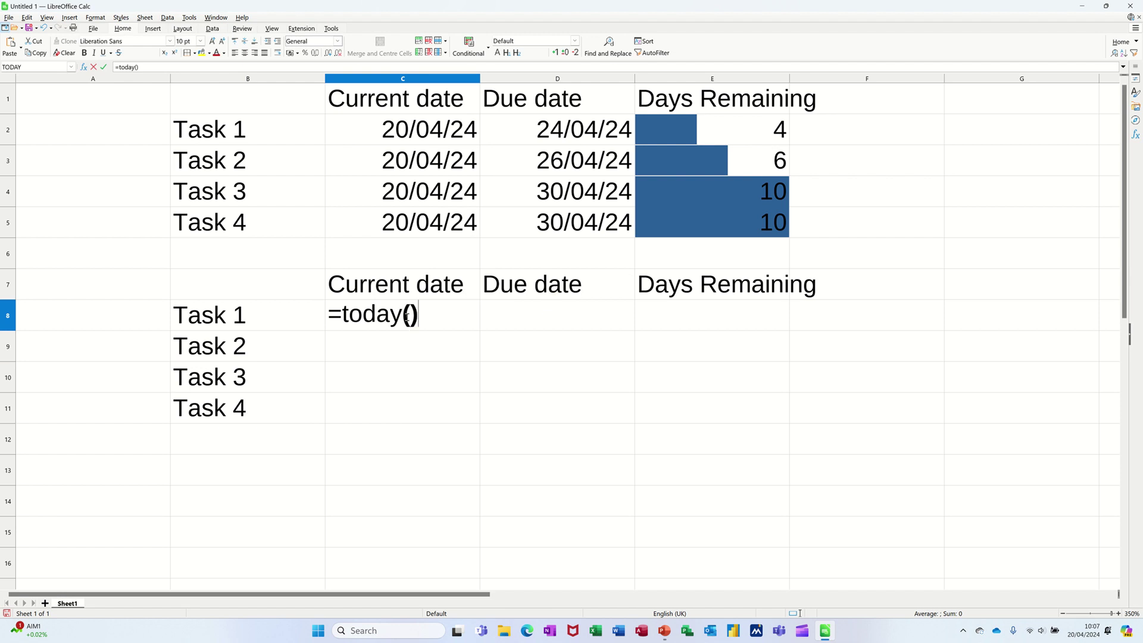
{"action": "key", "text": "Return"}
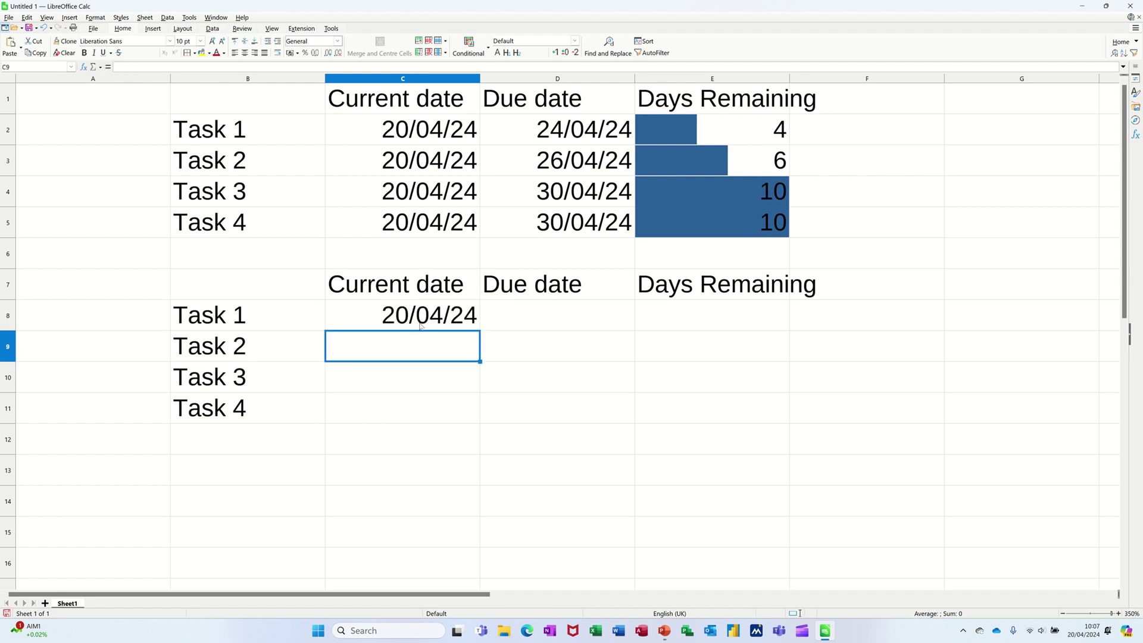
{"action": "left_click", "coordinate": [460, 327]}
{"action": "double_click", "coordinate": [480, 330]}
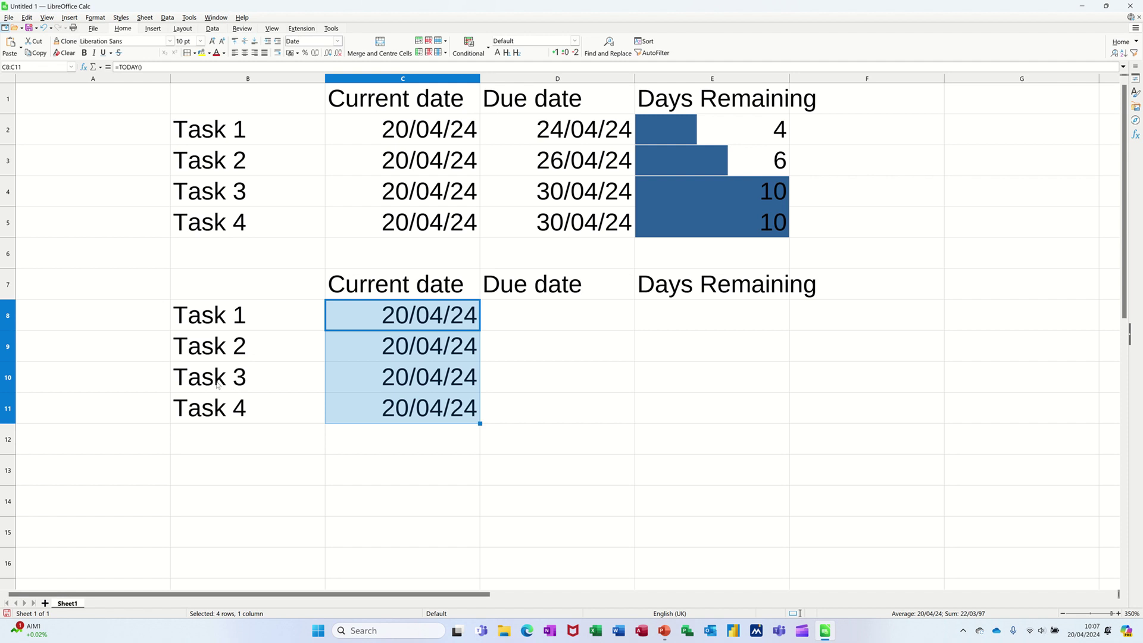
{"action": "left_click", "coordinate": [525, 324]}
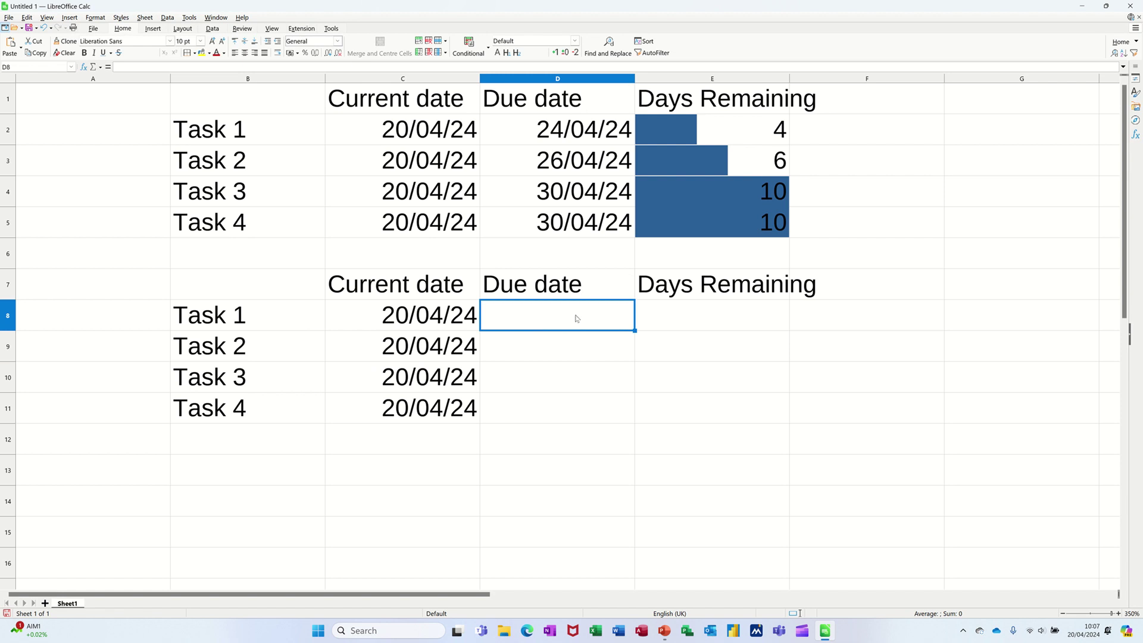
Enter due dates 23/04/24, 27/04/24, 01/05/24 and 21/04/24 in D8:D11.
{"action": "type", "text": "23/"}
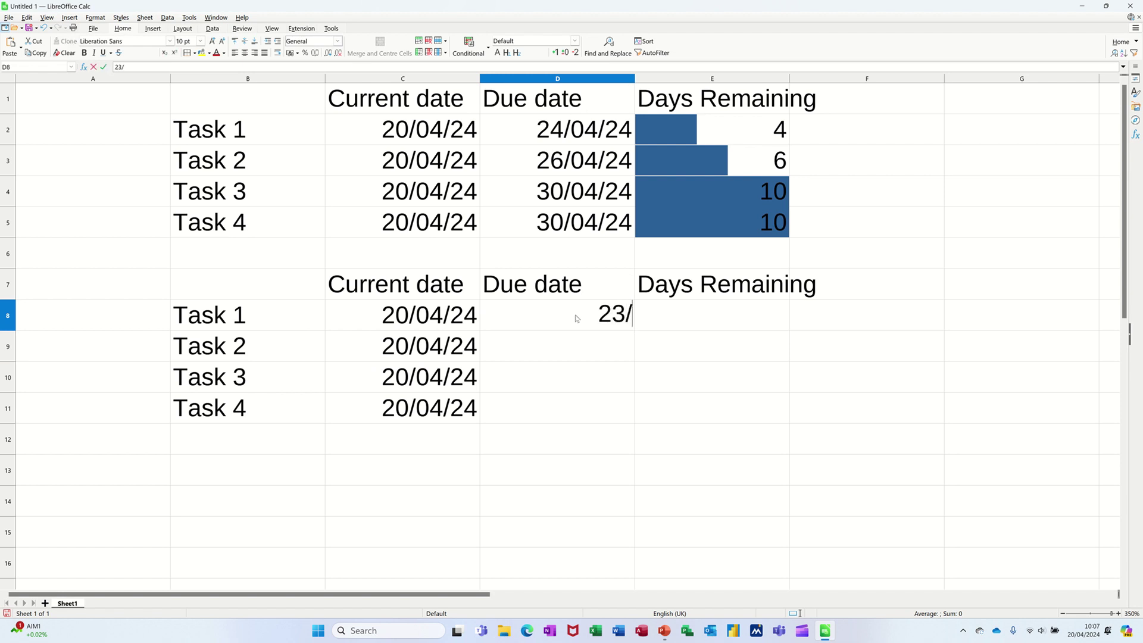
{"action": "type", "text": "04/24"}
{"action": "key", "text": "Return"}
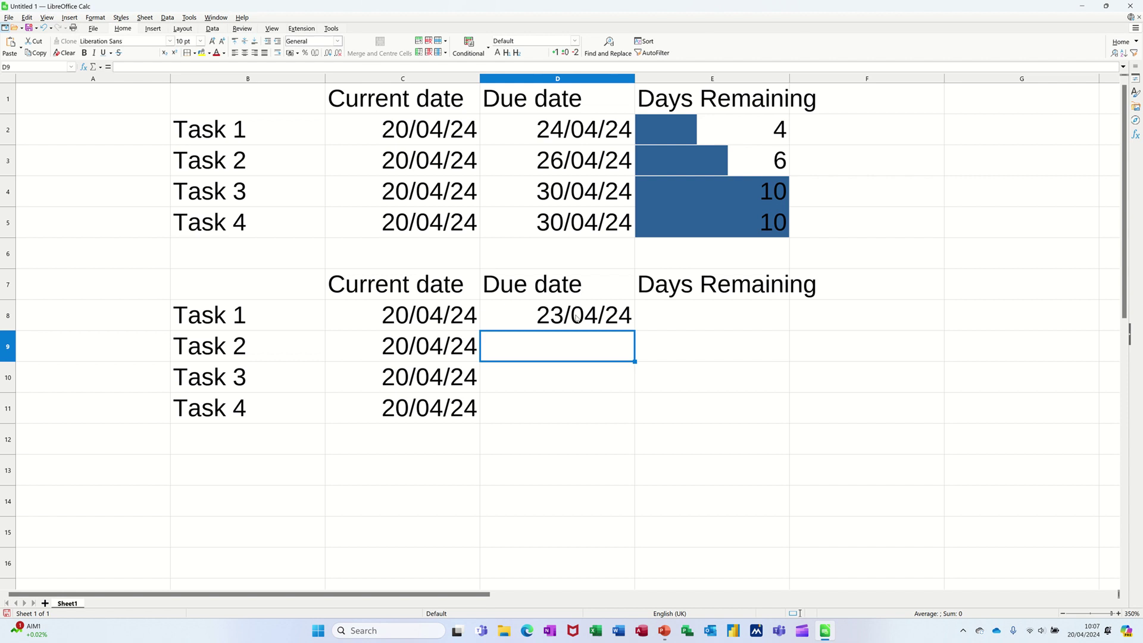
{"action": "type", "text": "27/"}
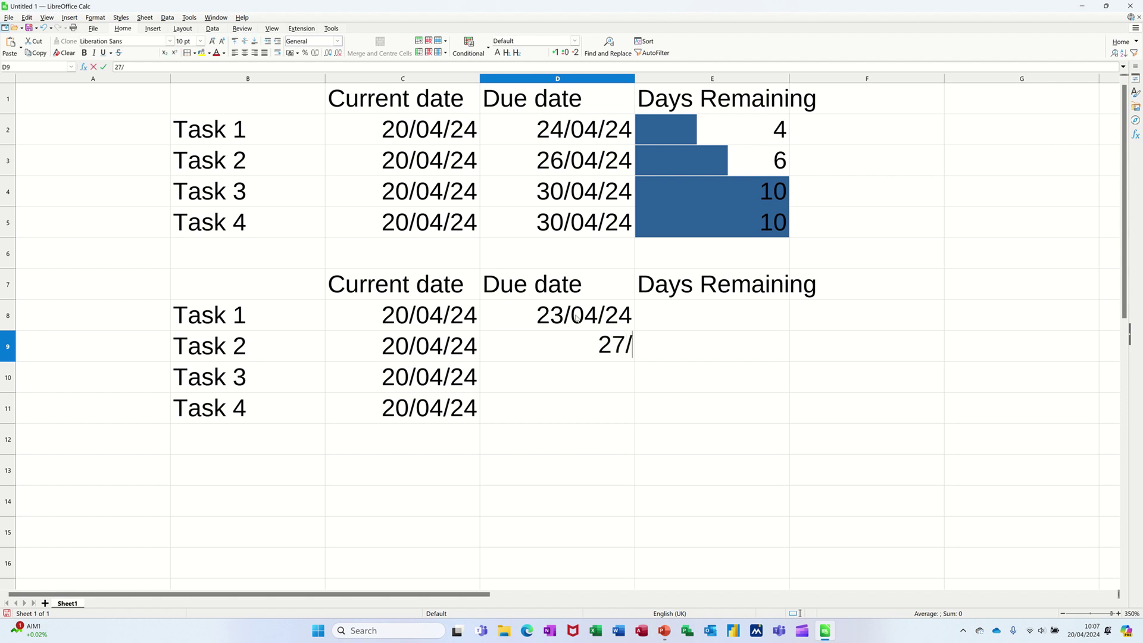
{"action": "type", "text": "04/24"}
{"action": "key", "text": "Return"}
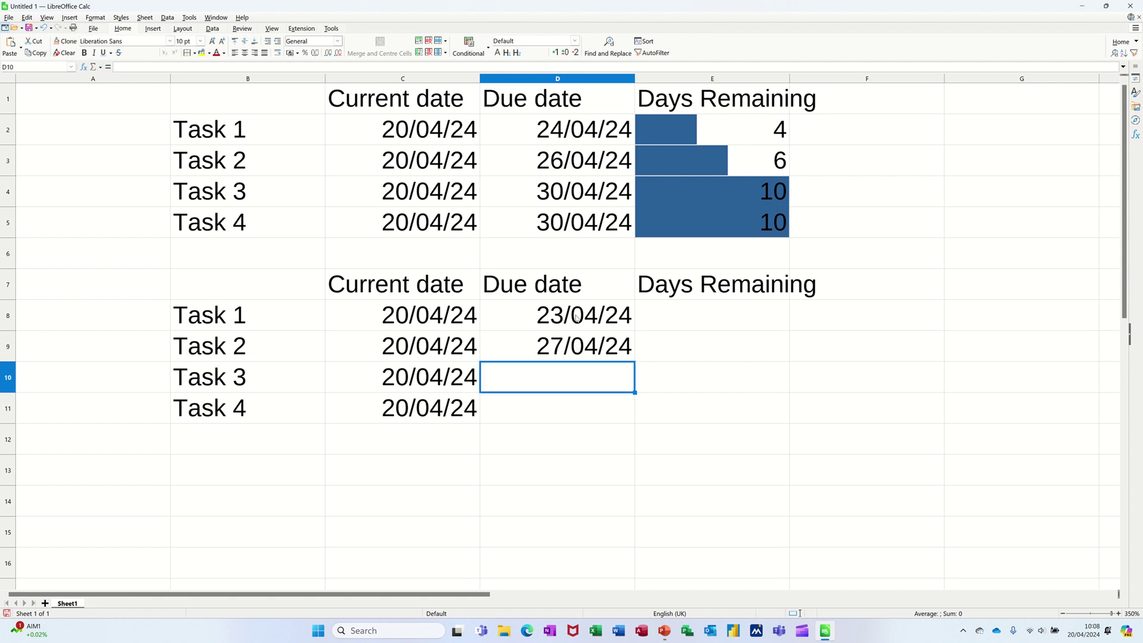
{"action": "type", "text": "1/5/24"}
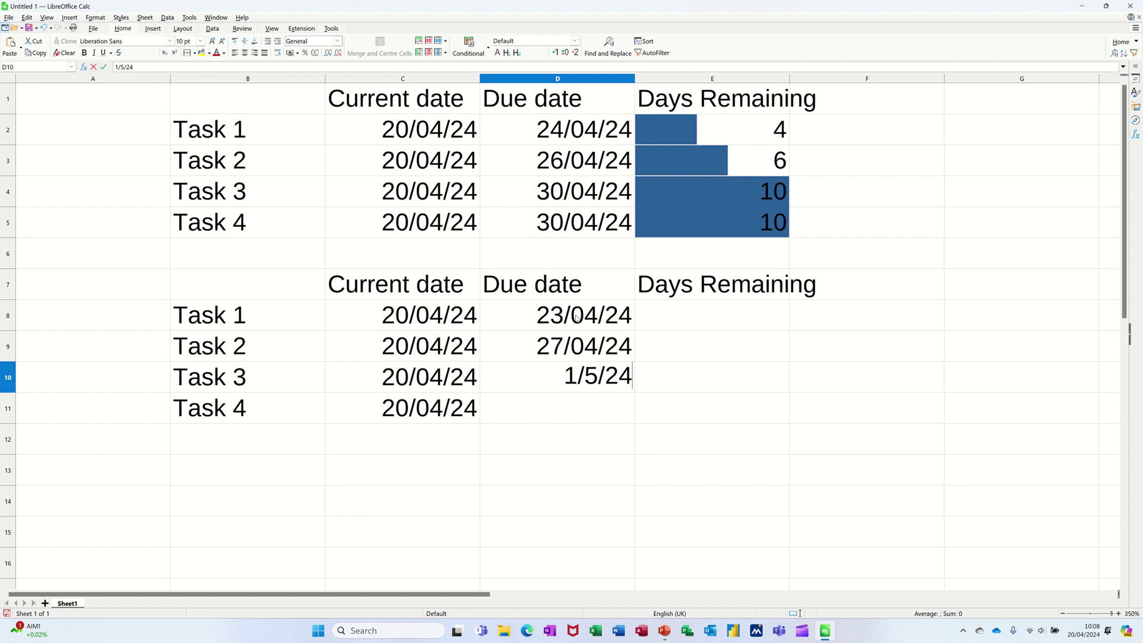
{"action": "key", "text": "Return"}
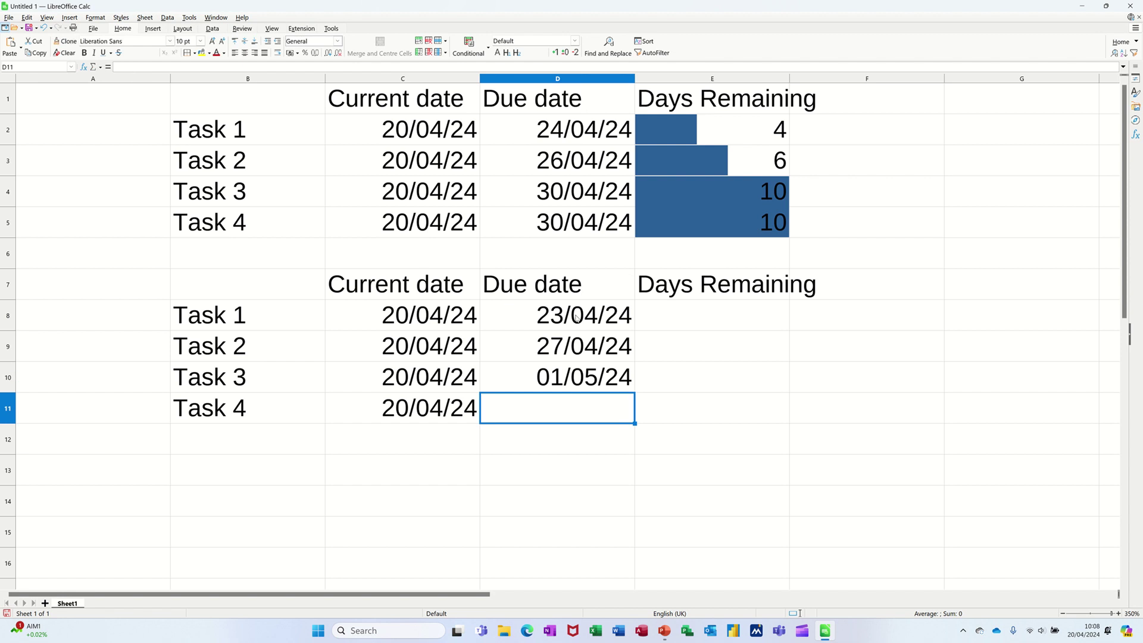
{"action": "type", "text": "21/"}
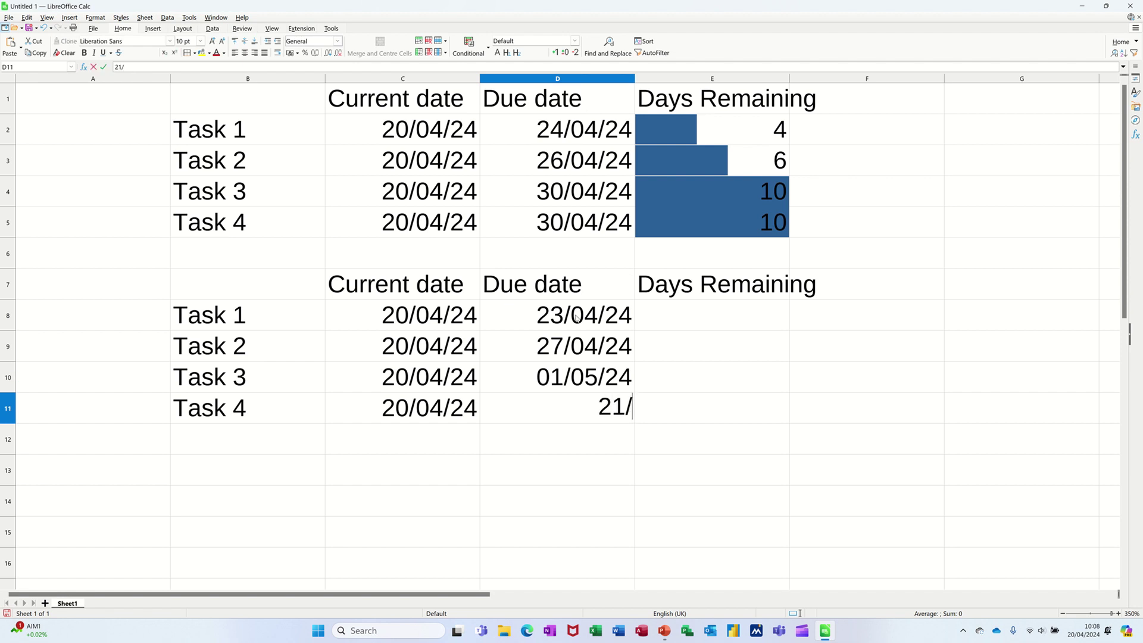
{"action": "type", "text": "04/24"}
{"action": "key", "text": "Return"}
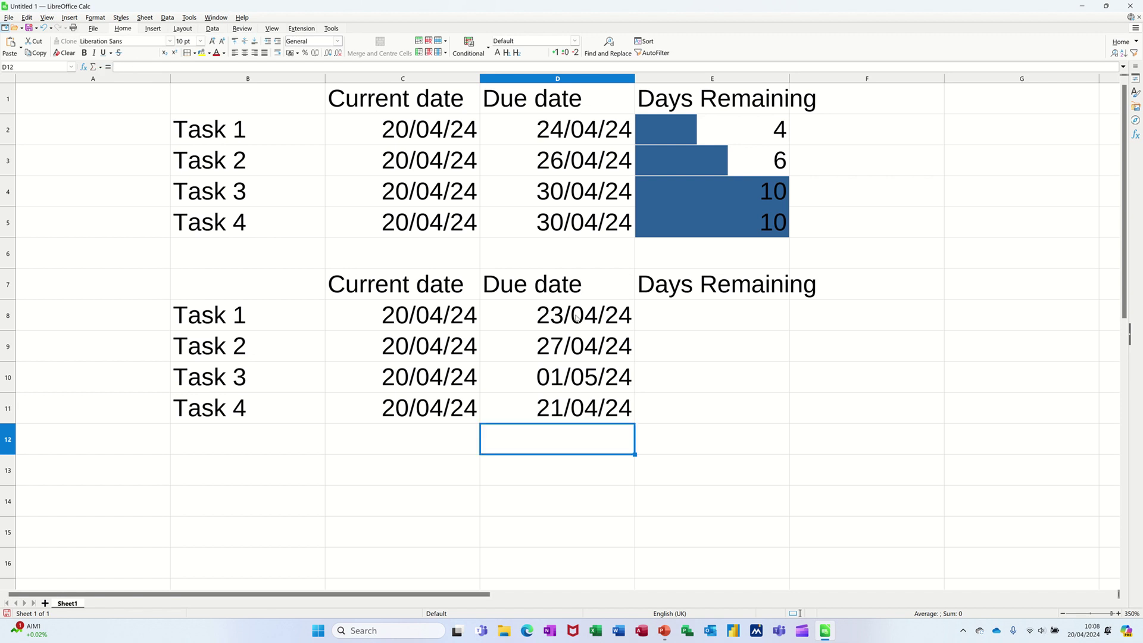
Enter =D8-C8 in E8 and fill it down to E11, giving 3, 7, 11 and 1.
{"action": "left_click", "coordinate": [700, 320]}
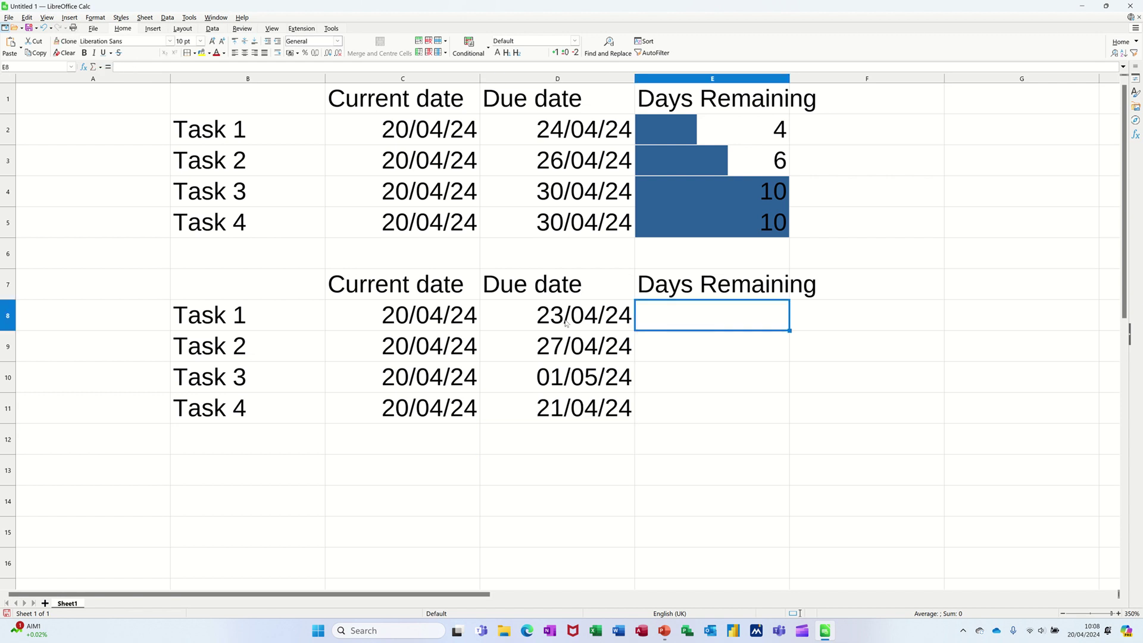
{"action": "type", "text": "="}
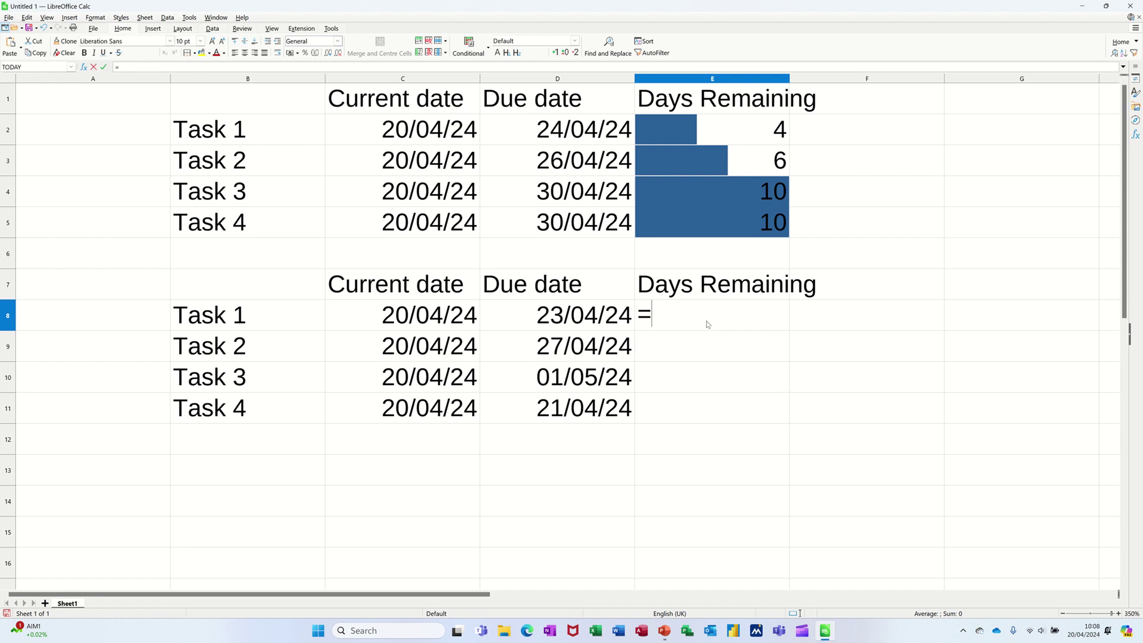
{"action": "left_click", "coordinate": [562, 318]}
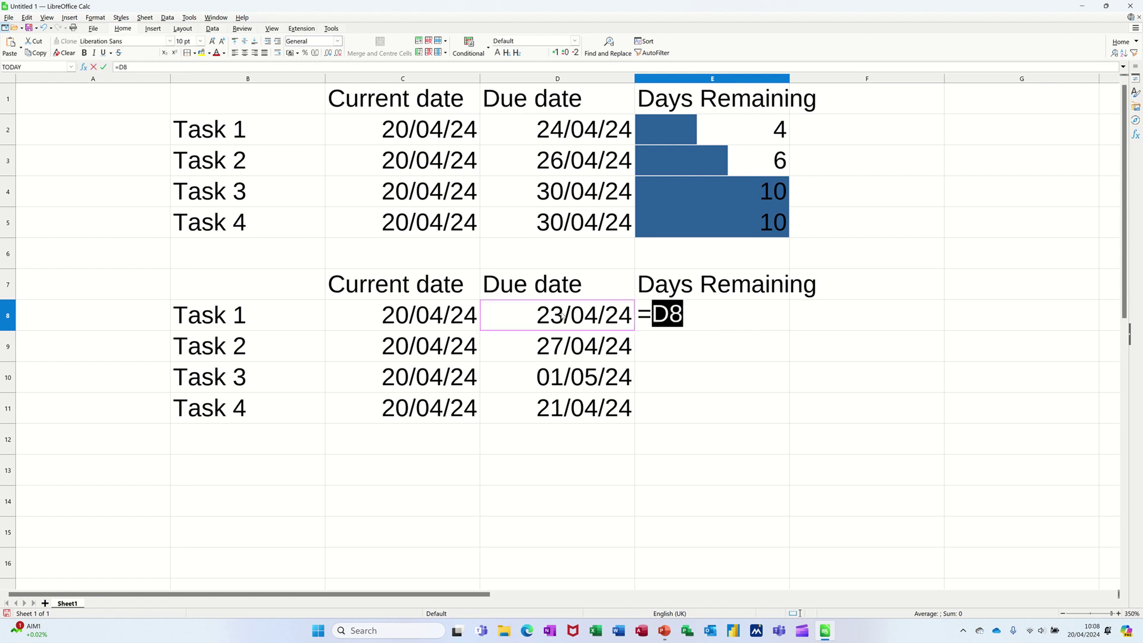
{"action": "type", "text": "-"}
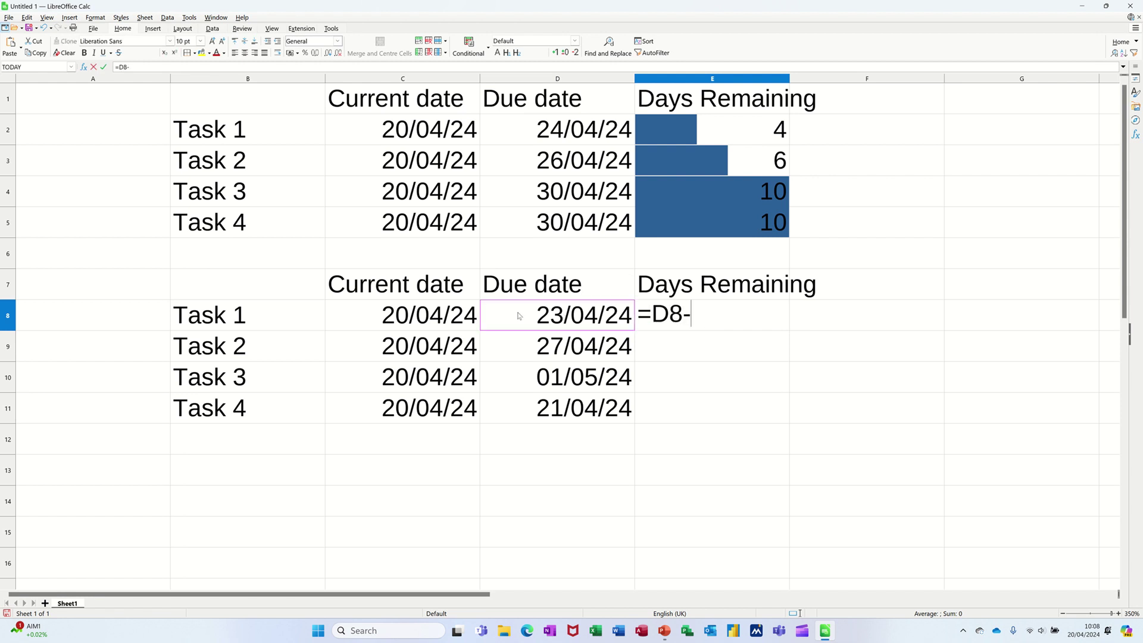
{"action": "left_click", "coordinate": [439, 315]}
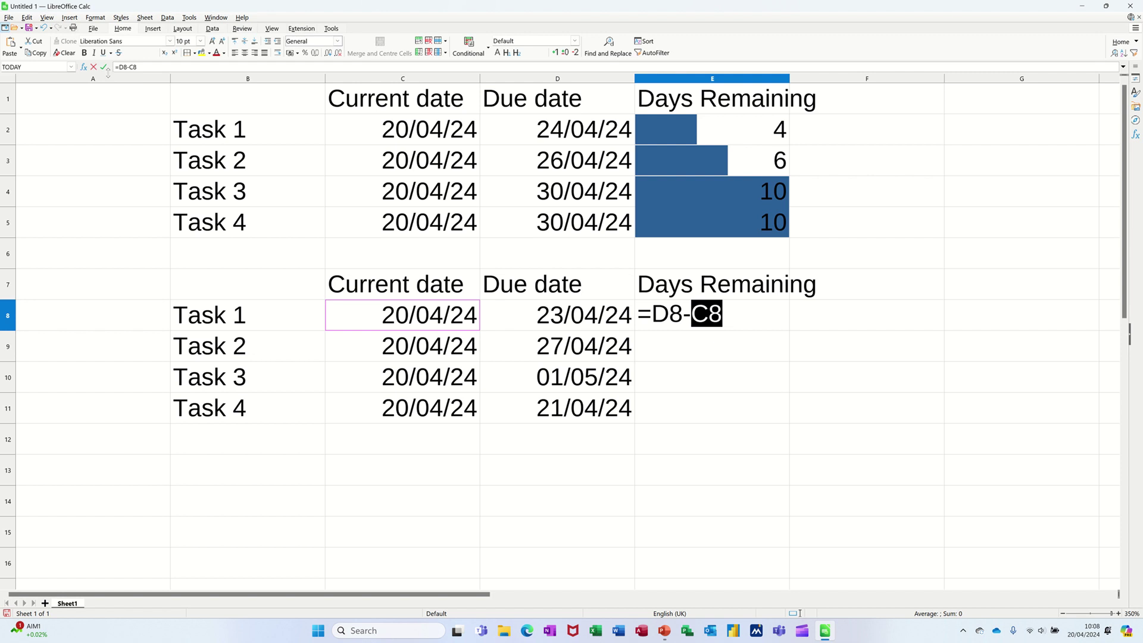
{"action": "left_click", "coordinate": [103, 66]}
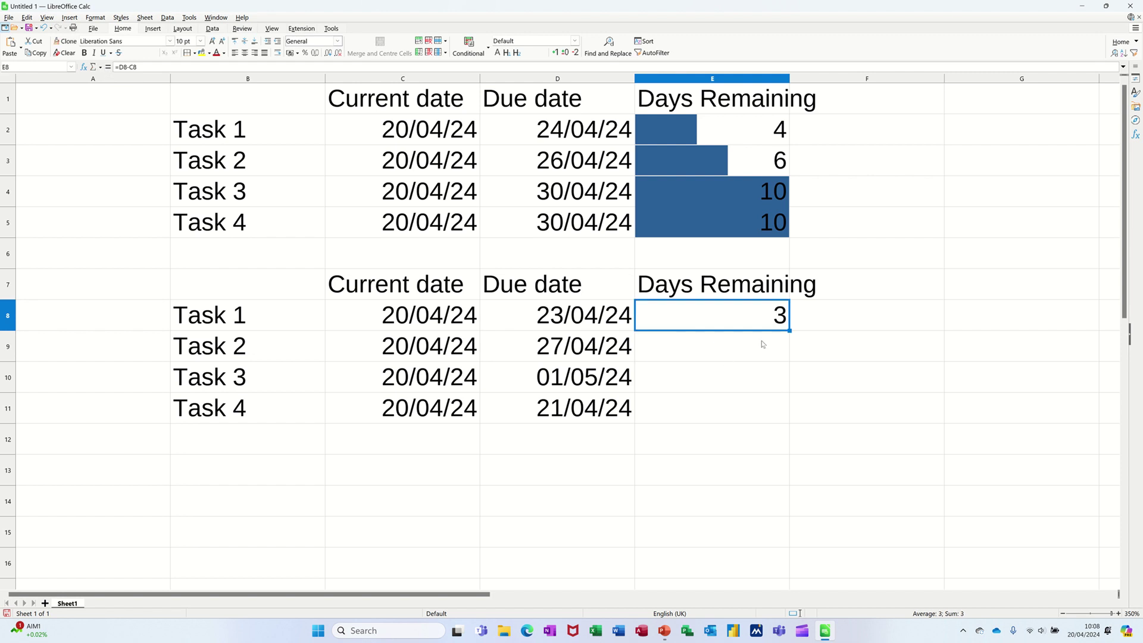
{"action": "double_click", "coordinate": [789, 330]}
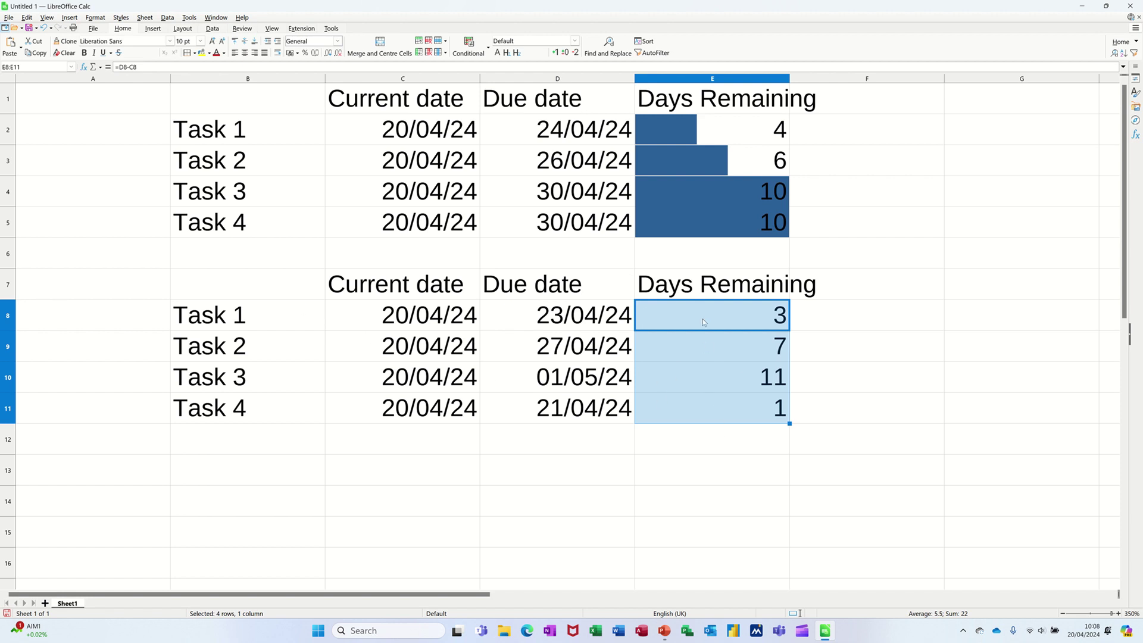
Apply a Data Bar conditional format to E8:E11, keeping the minimum on Automatic.
{"action": "left_click_drag", "start_coordinate": [698, 320], "coordinate": [717, 398]}
{"action": "left_click", "coordinate": [487, 54]}
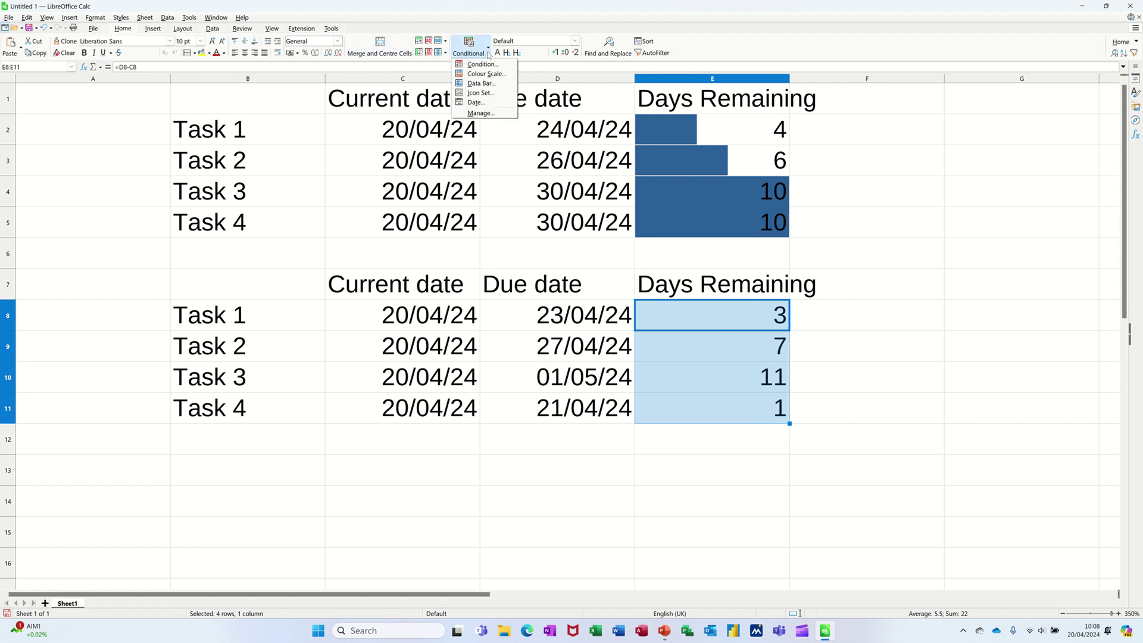
{"action": "left_click", "coordinate": [482, 84]}
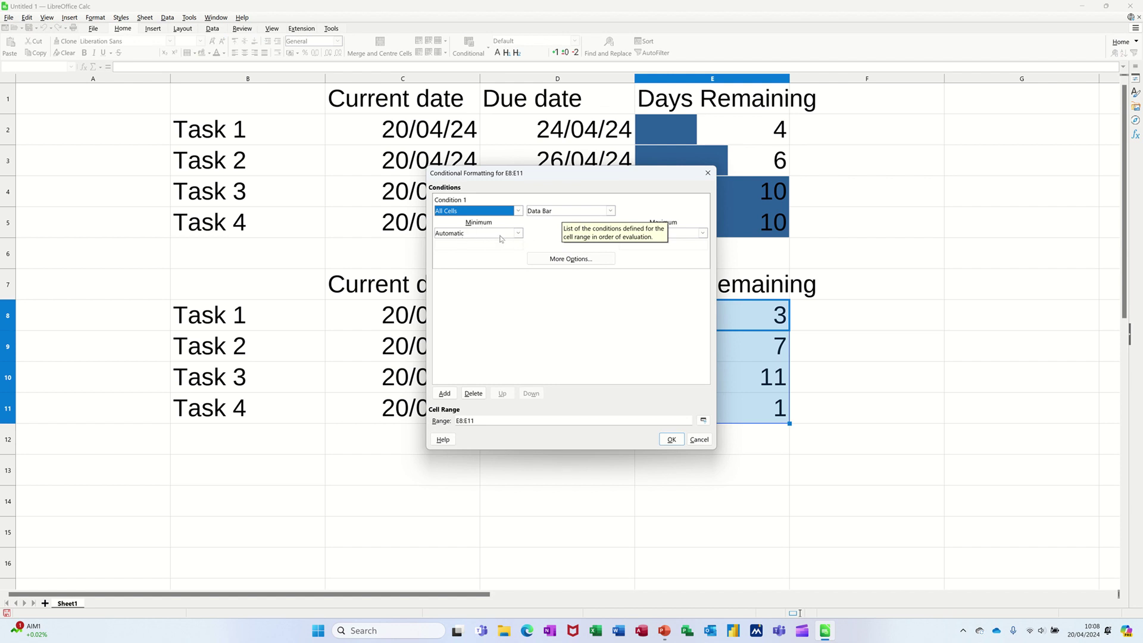
{"action": "left_click", "coordinate": [519, 236]}
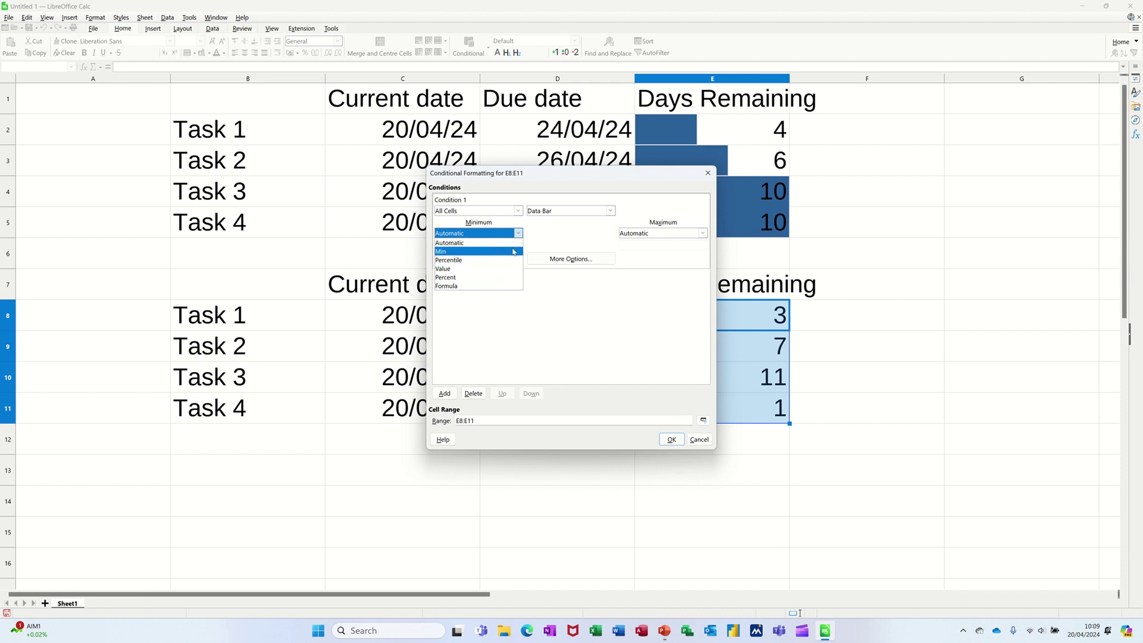
{"action": "left_click", "coordinate": [550, 234]}
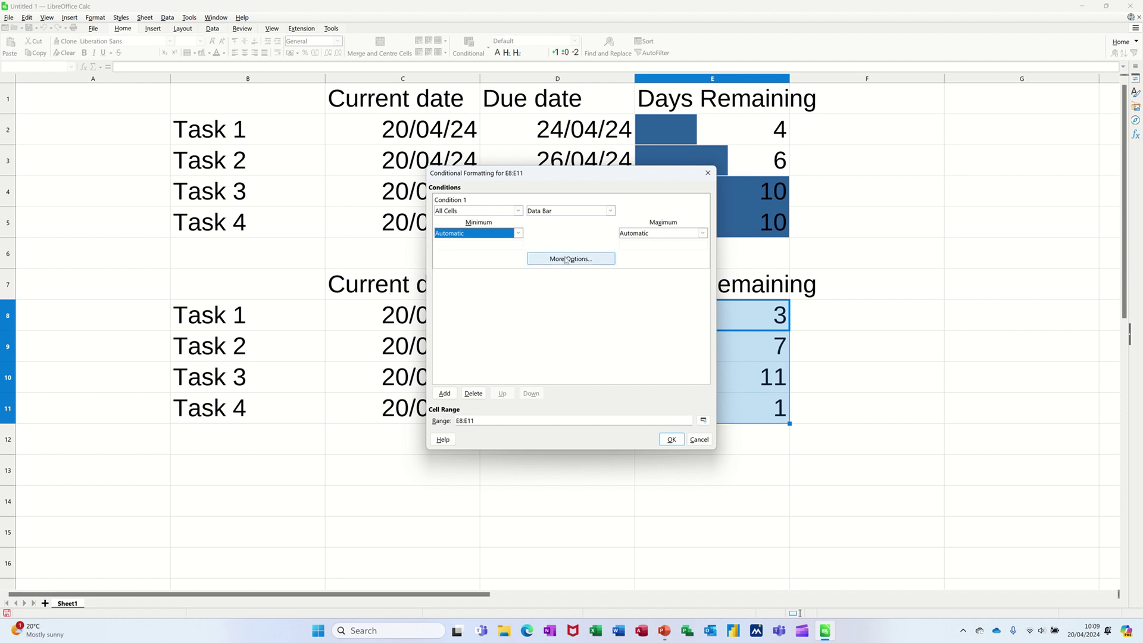
Set the data bars to a solid Colour fill with Green positive bars and apply.
{"action": "left_click", "coordinate": [566, 259]}
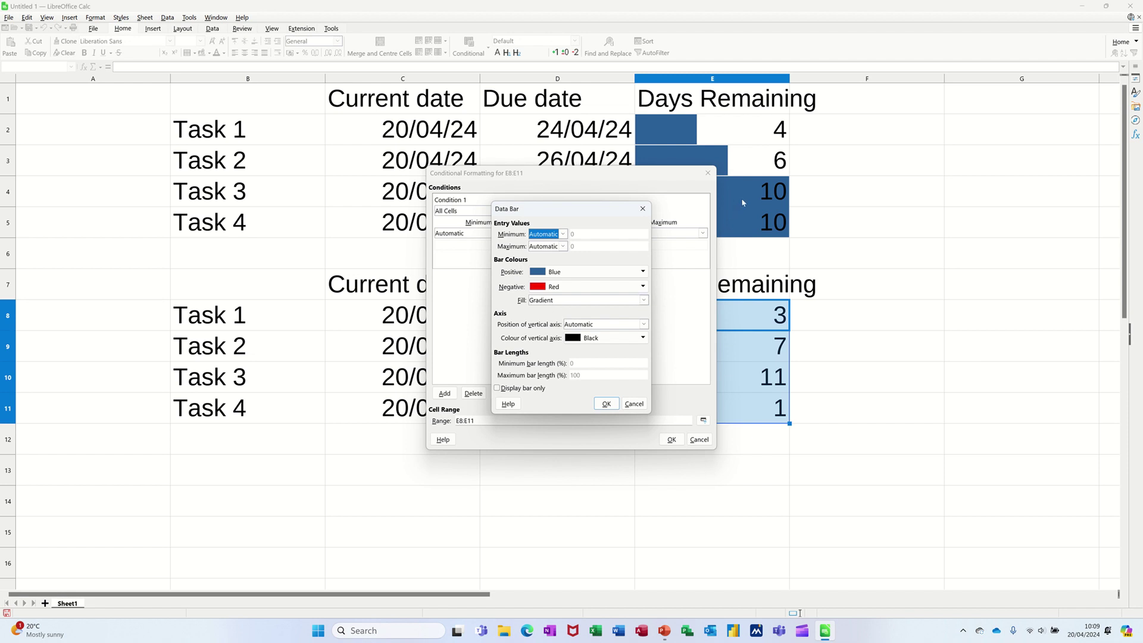
{"action": "left_click", "coordinate": [644, 300]}
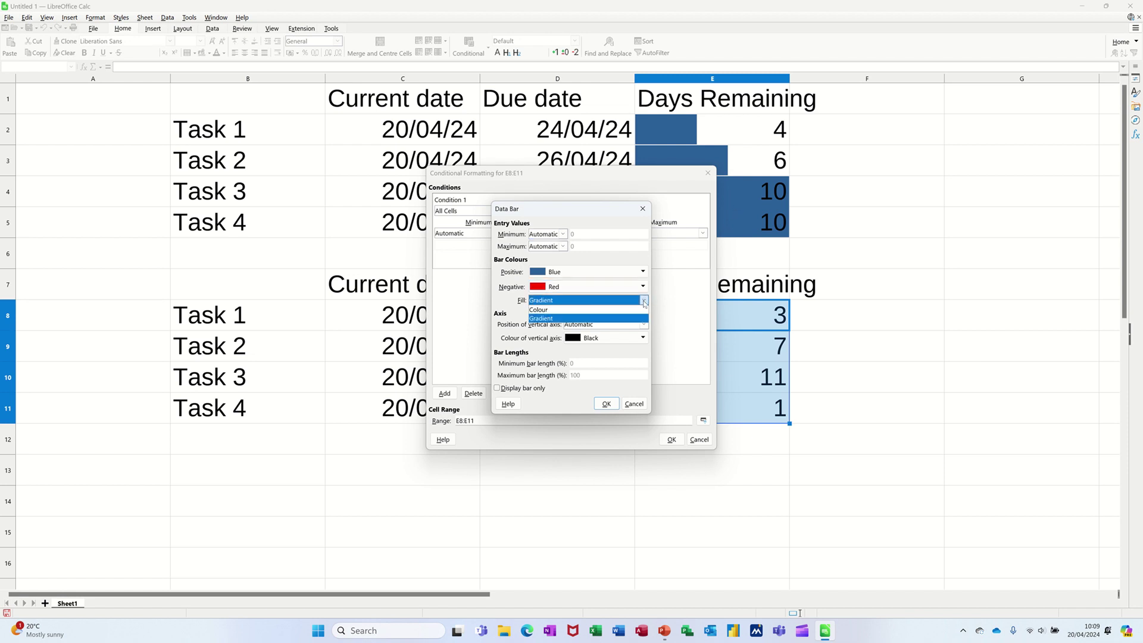
{"action": "left_click", "coordinate": [585, 311]}
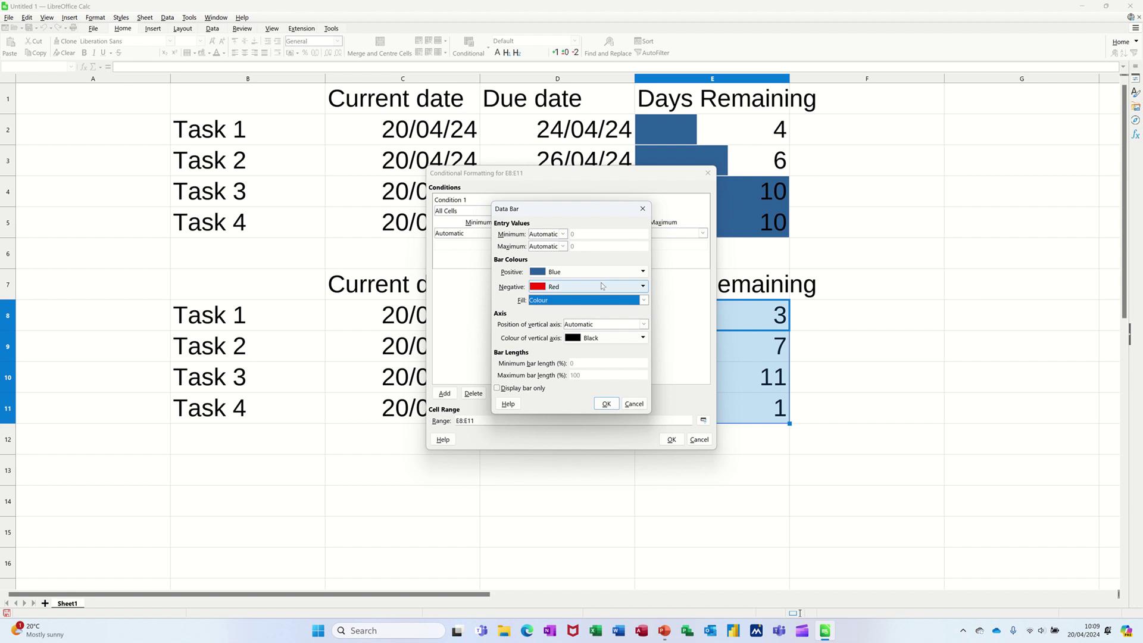
{"action": "left_click", "coordinate": [643, 272]}
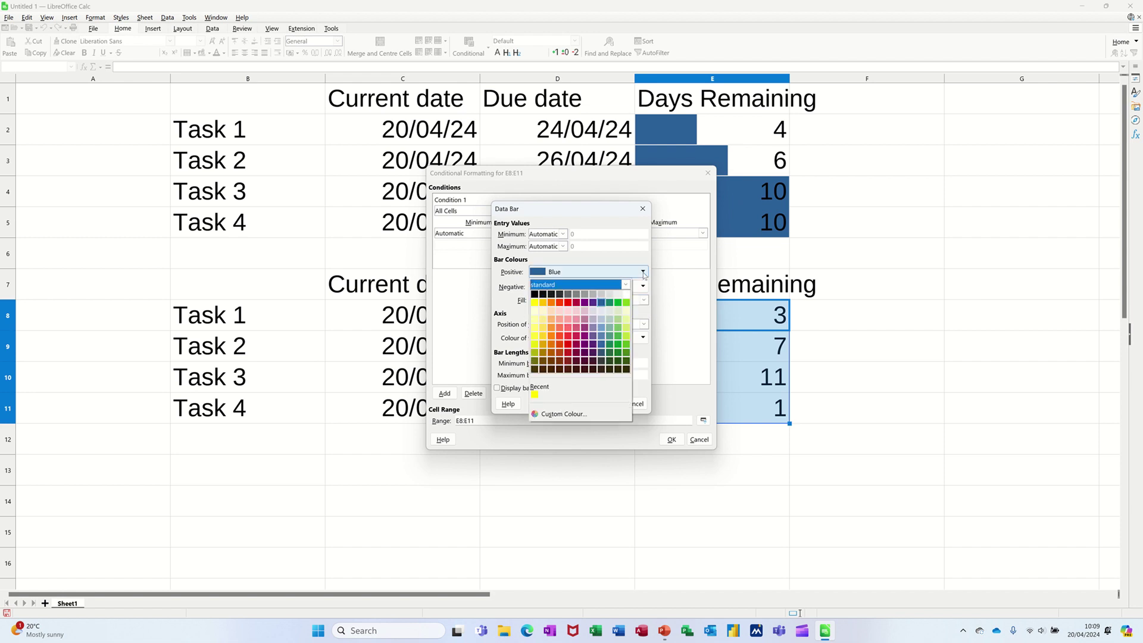
{"action": "left_click", "coordinate": [618, 302]}
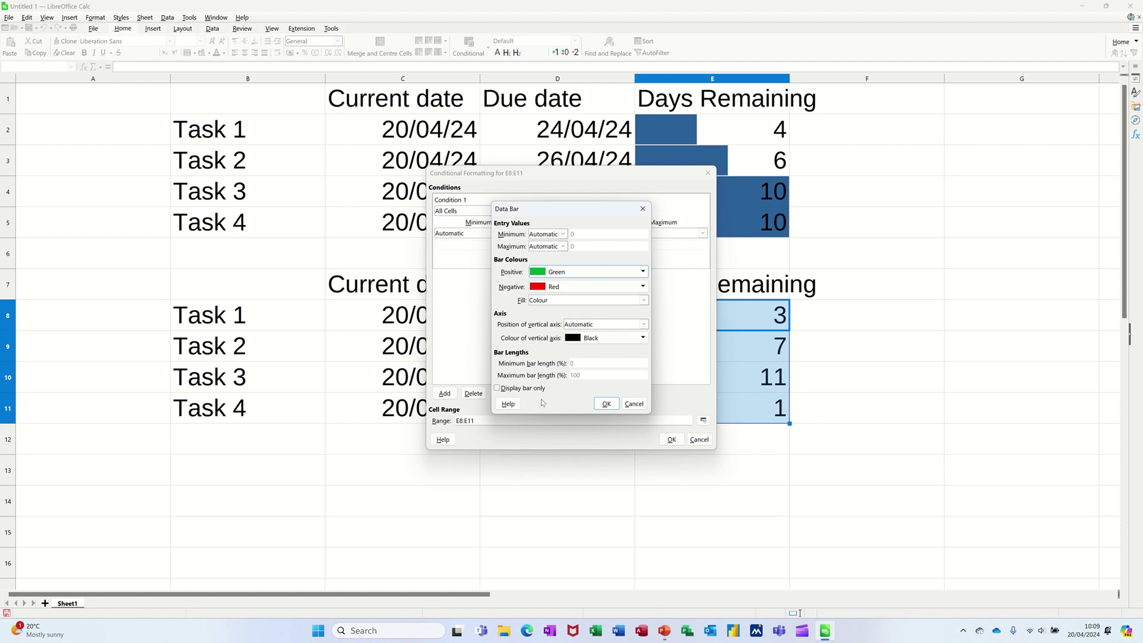
{"action": "left_click", "coordinate": [605, 405]}
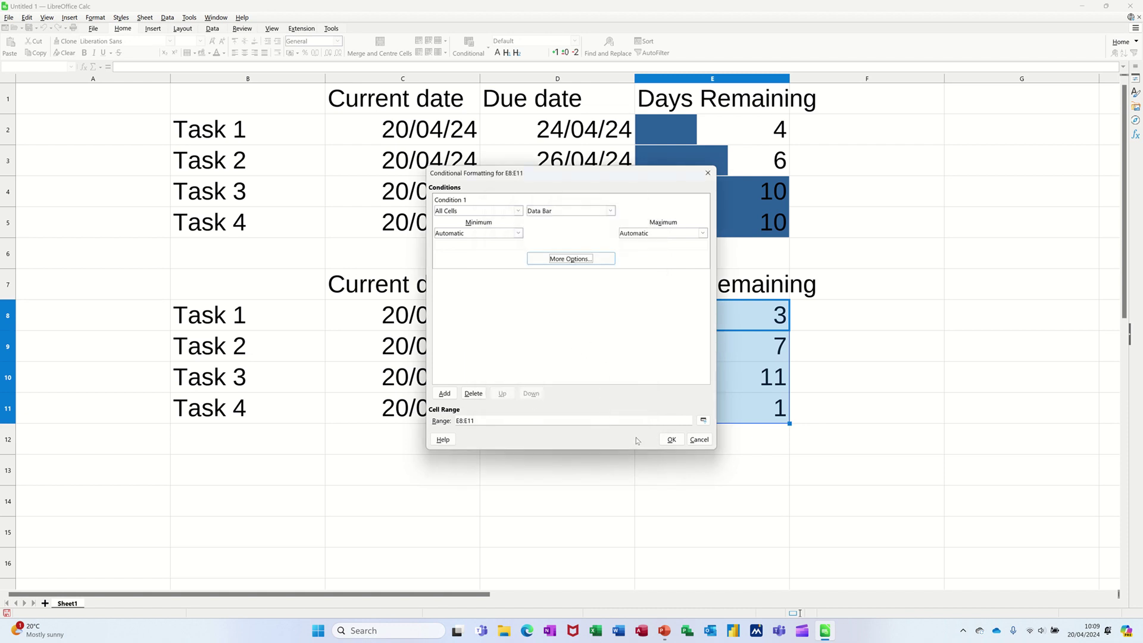
{"action": "left_click", "coordinate": [670, 440]}
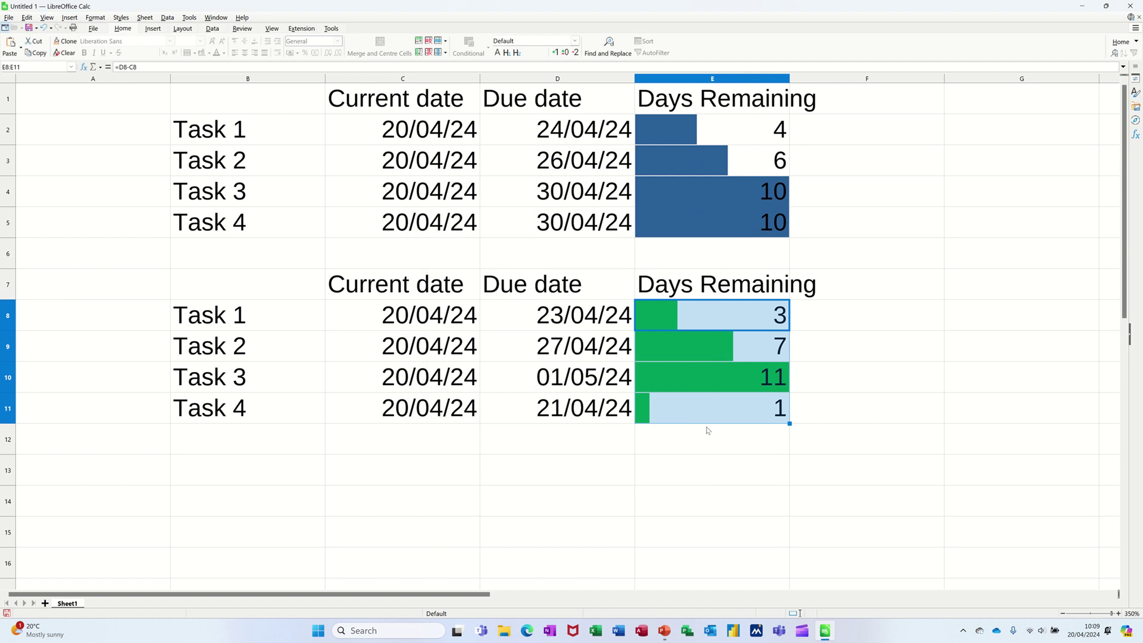
Change Task 3's due date in D10 to 24/04/24 so its days remaining shows 4.
{"action": "left_click", "coordinate": [704, 461]}
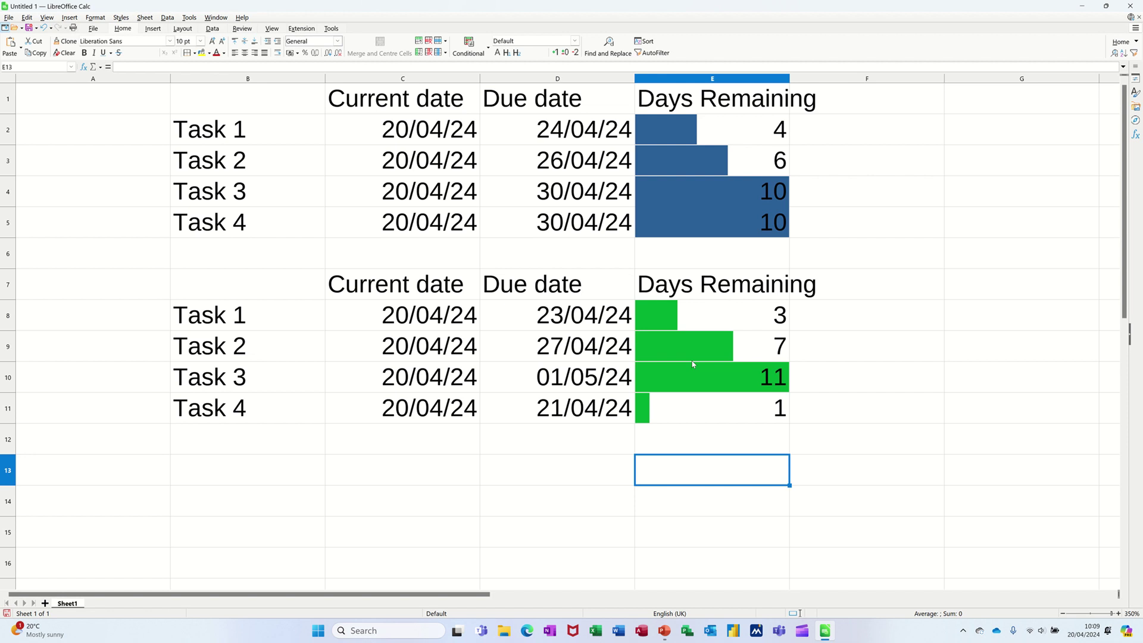
{"action": "left_click", "coordinate": [568, 381]}
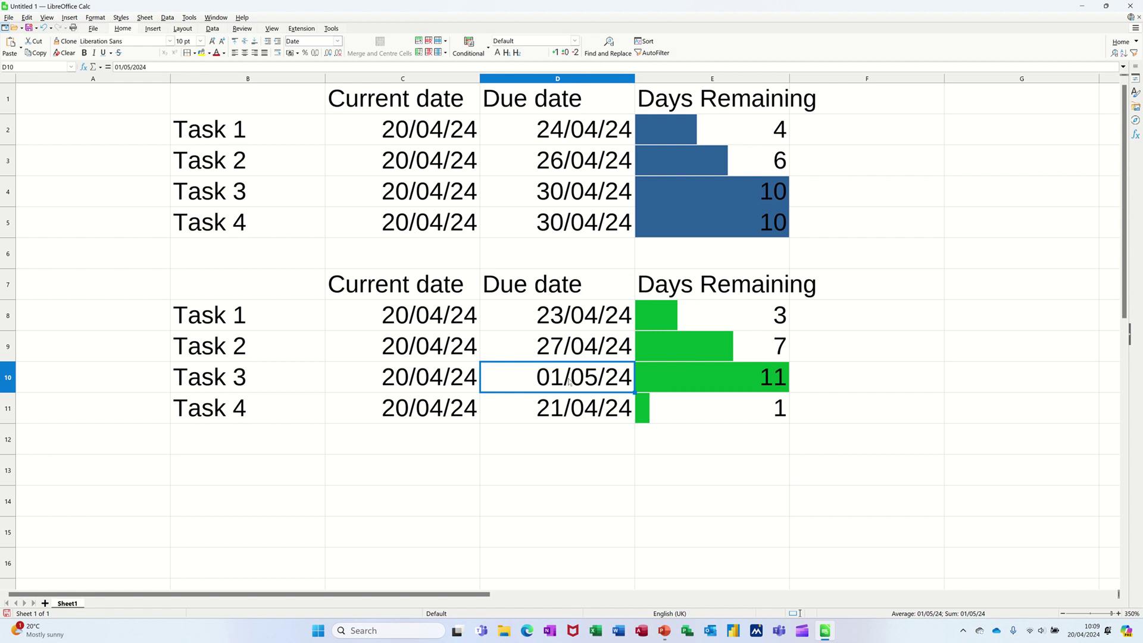
{"action": "type", "text": "24/04/2"}
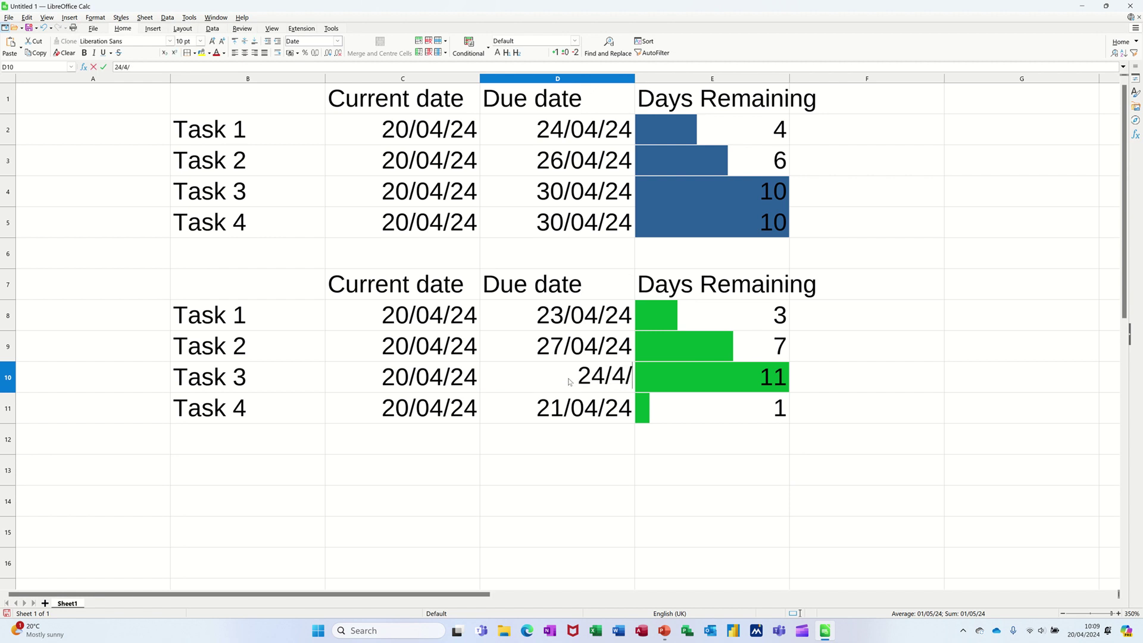
{"action": "type", "text": "4"}
{"action": "key", "text": "Return"}
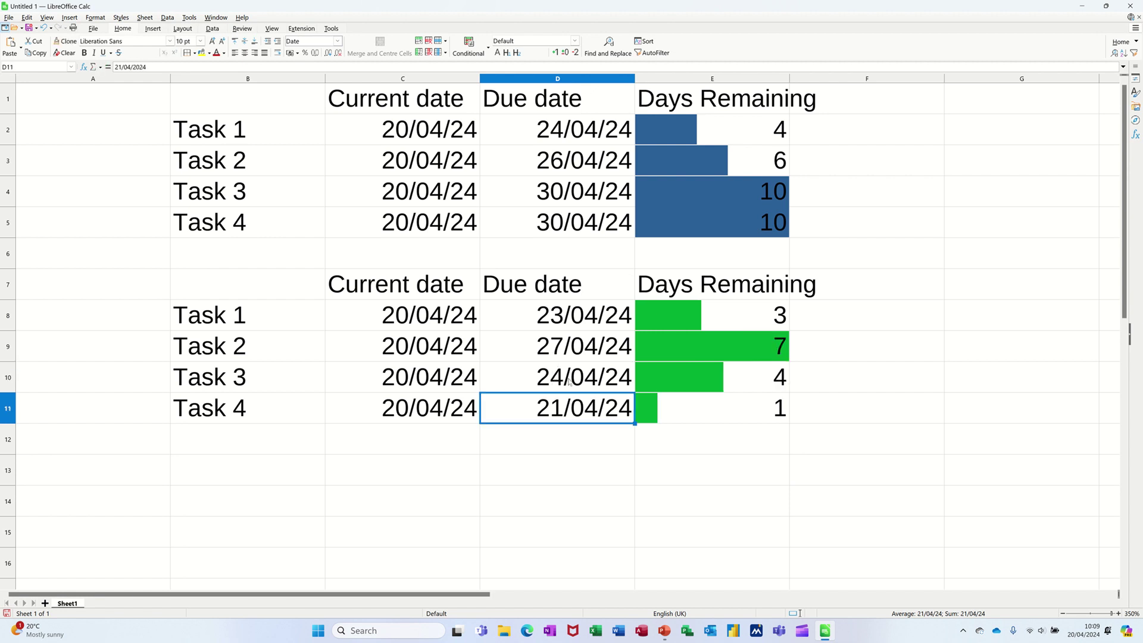